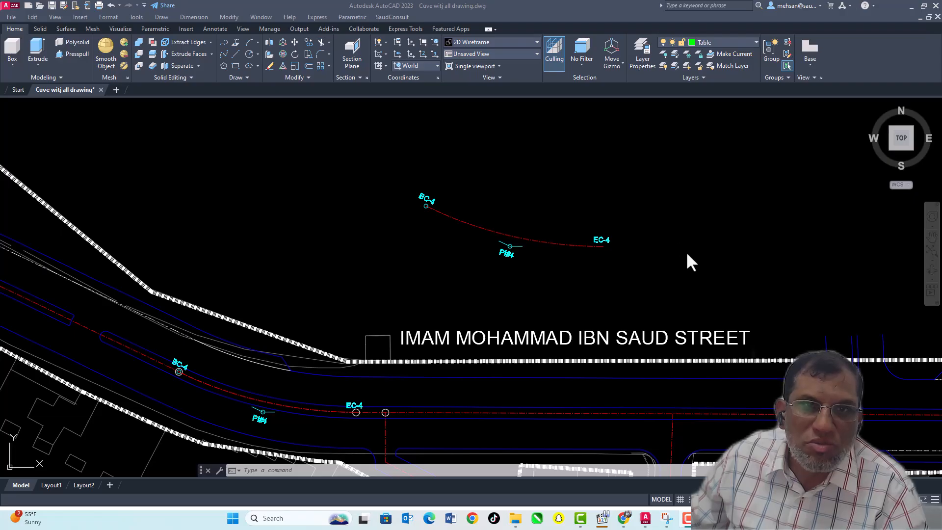
Minimize the curve formula reference image and load the Curve.LSP application from the Curve folder into the drawing.
{"action": "left_click", "coordinate": [663, 267]}
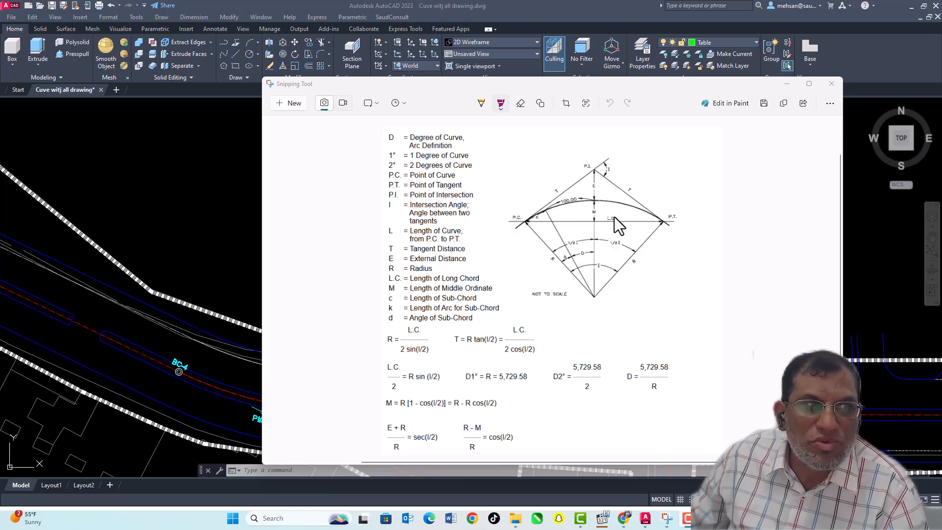
{"action": "left_click", "coordinate": [785, 84]}
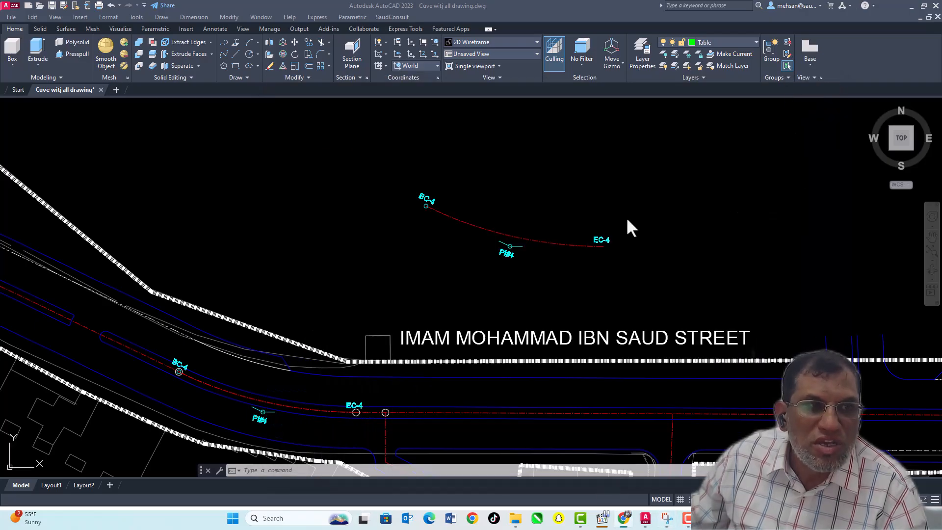
{"action": "left_click", "coordinate": [136, 16]}
{"action": "mouse_move", "coordinate": [156, 247]}
{"action": "left_click", "coordinate": [301, 248]}
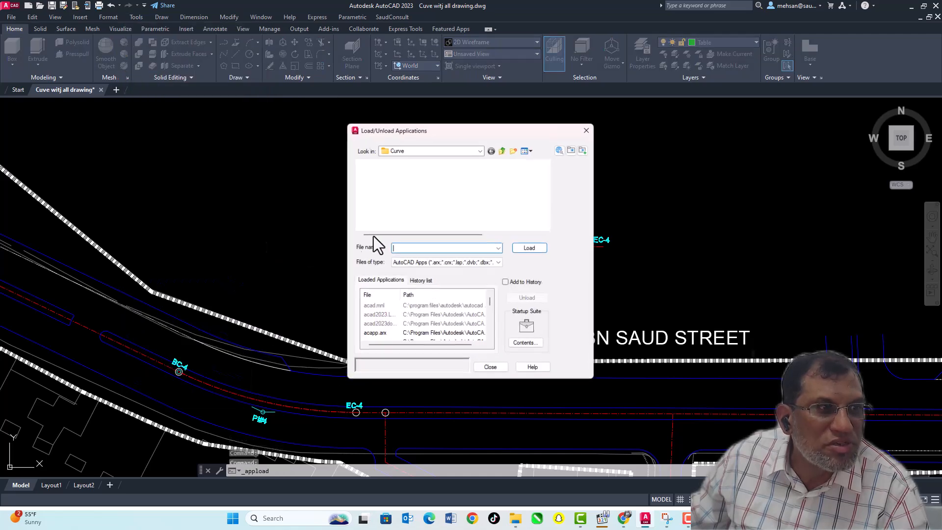
{"action": "left_click", "coordinate": [383, 184]}
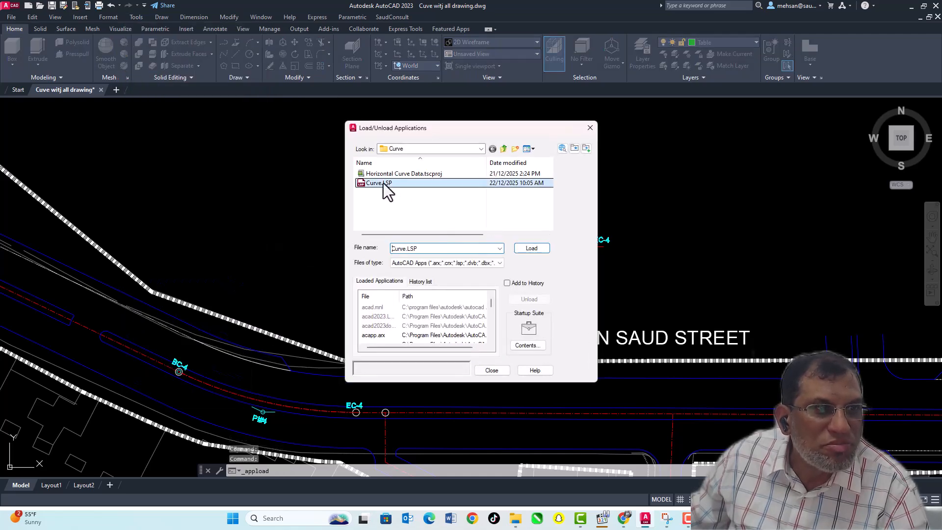
{"action": "left_click", "coordinate": [532, 248]}
{"action": "left_click", "coordinate": [491, 370]}
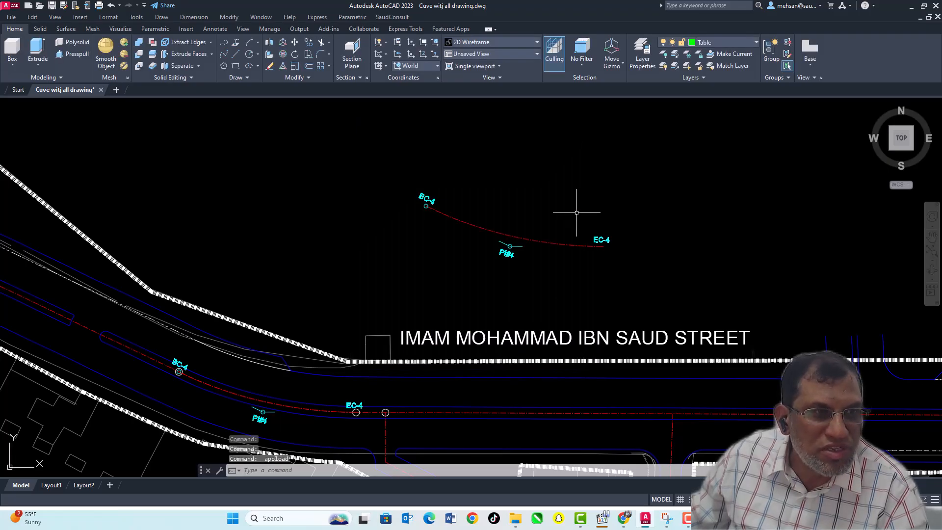
Run the CURVE command, choose to change the parameters, select Data Used For Road and mark this as the starting session.
{"action": "type", "text": "curve"}
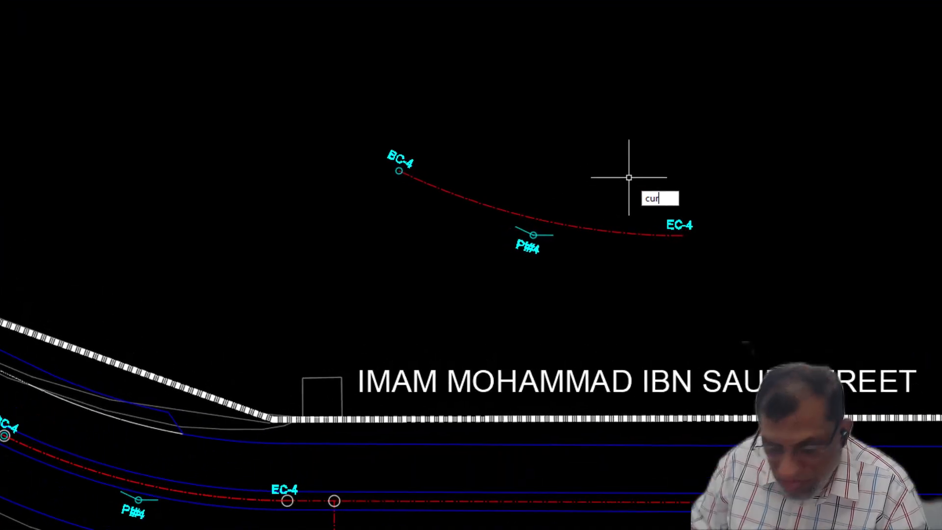
{"action": "key", "text": "Return"}
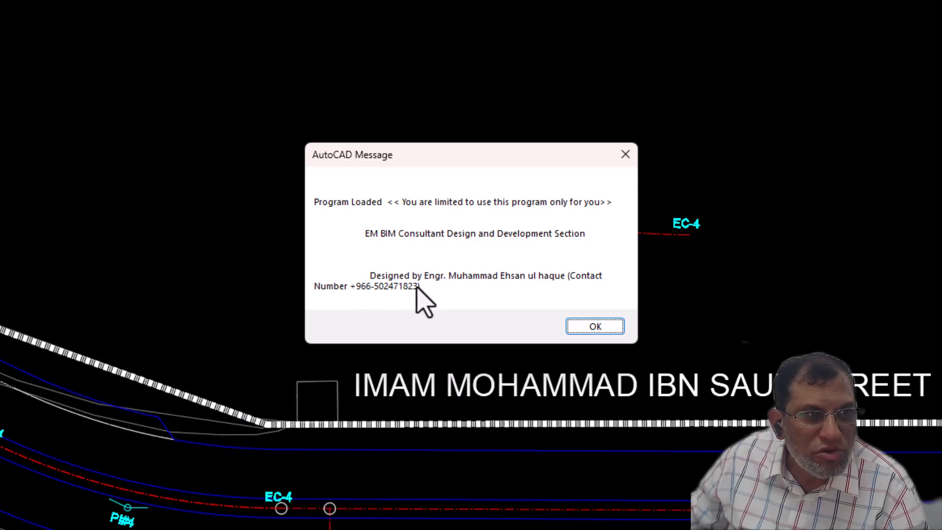
{"action": "left_click", "coordinate": [593, 329]}
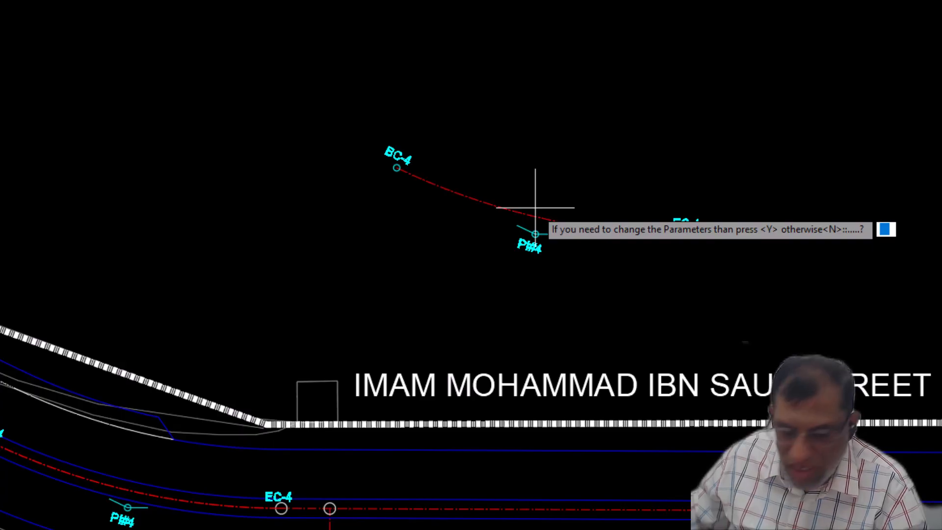
{"action": "type", "text": "y"}
{"action": "key", "text": "Return"}
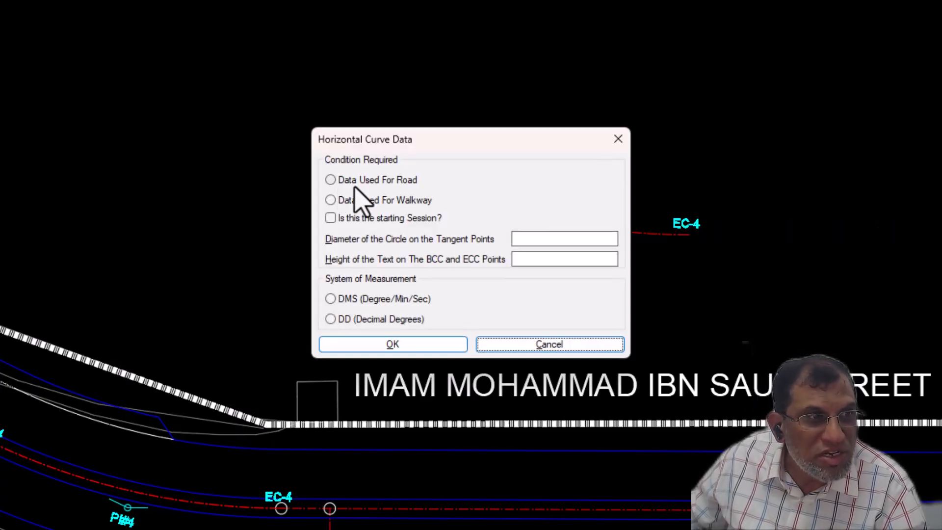
{"action": "left_click", "coordinate": [329, 181]}
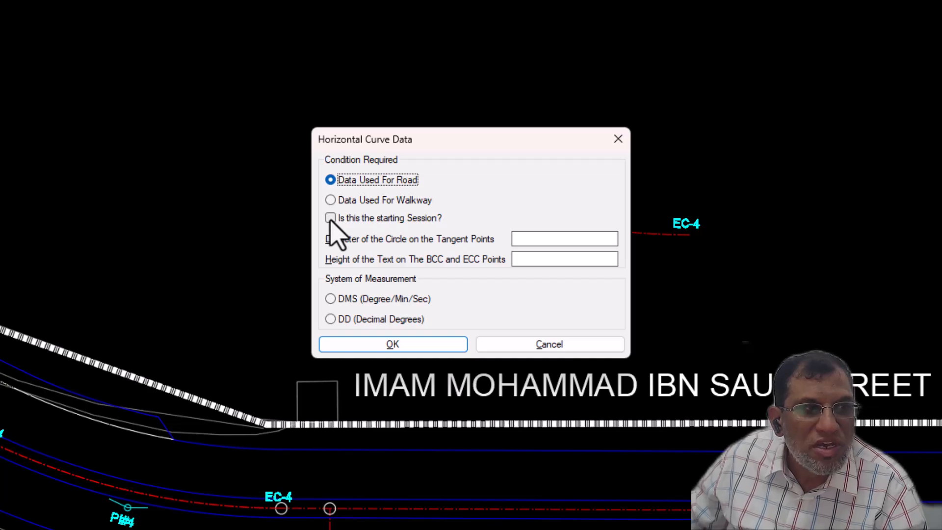
{"action": "left_click_drag", "start_coordinate": [461, 140], "coordinate": [300, 103]}
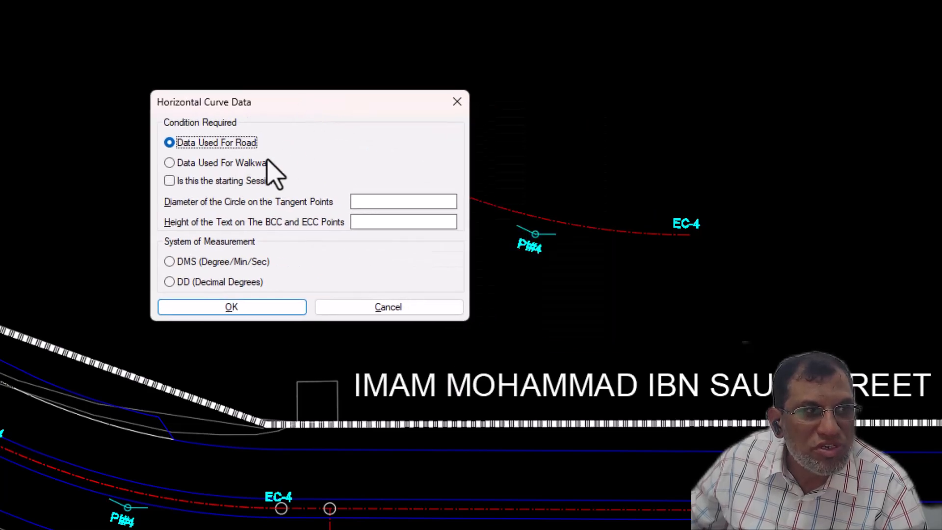
{"action": "left_click", "coordinate": [172, 182]}
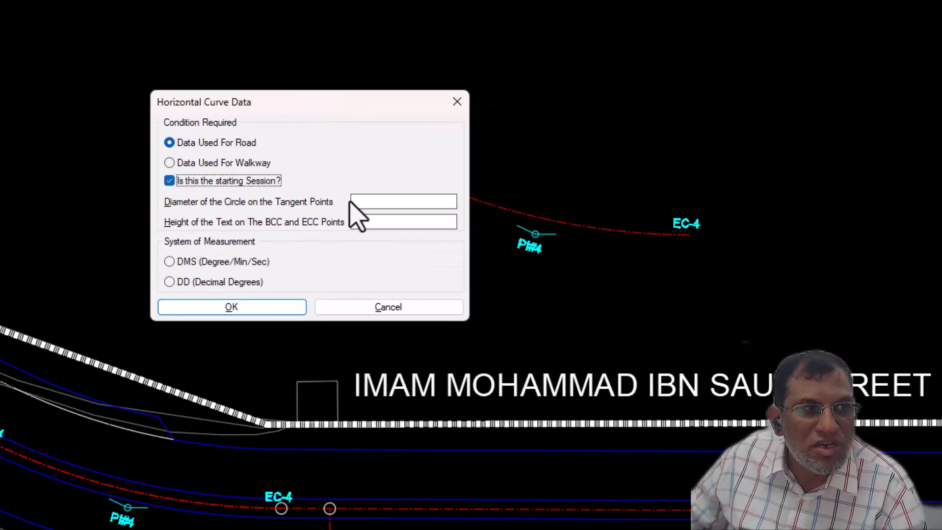
Set the tangent-point circle diameter and the BCC/ECC text height to 10, with DMS measurement, and accept the curve data settings.
{"action": "left_click", "coordinate": [369, 201]}
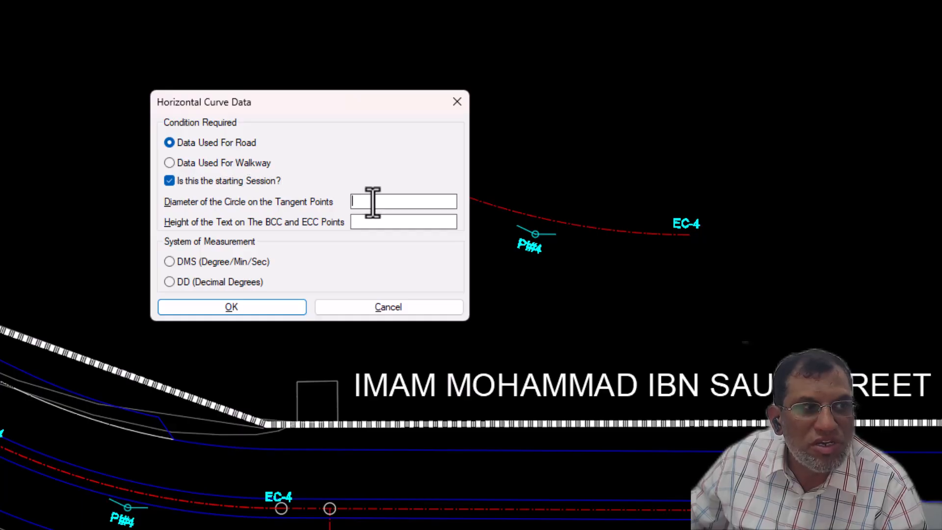
{"action": "type", "text": "10"}
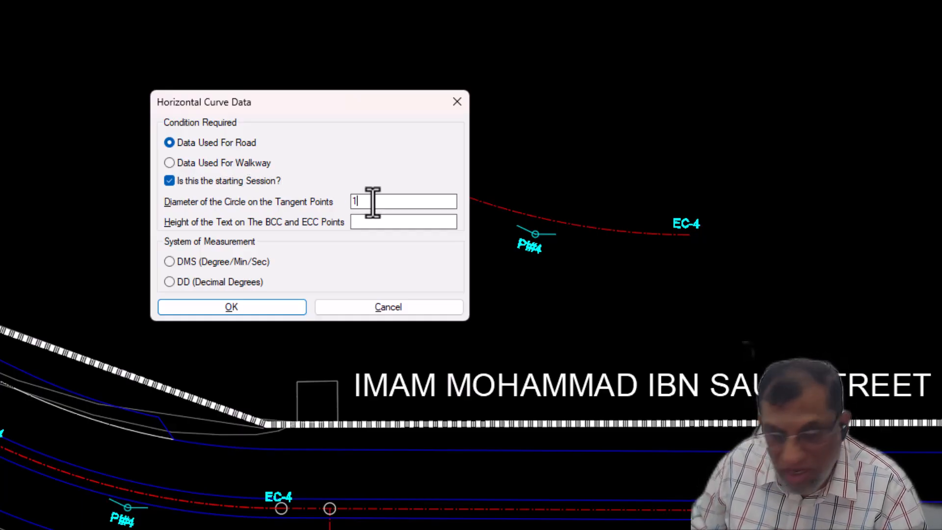
{"action": "left_click", "coordinate": [368, 223]}
{"action": "type", "text": "10"}
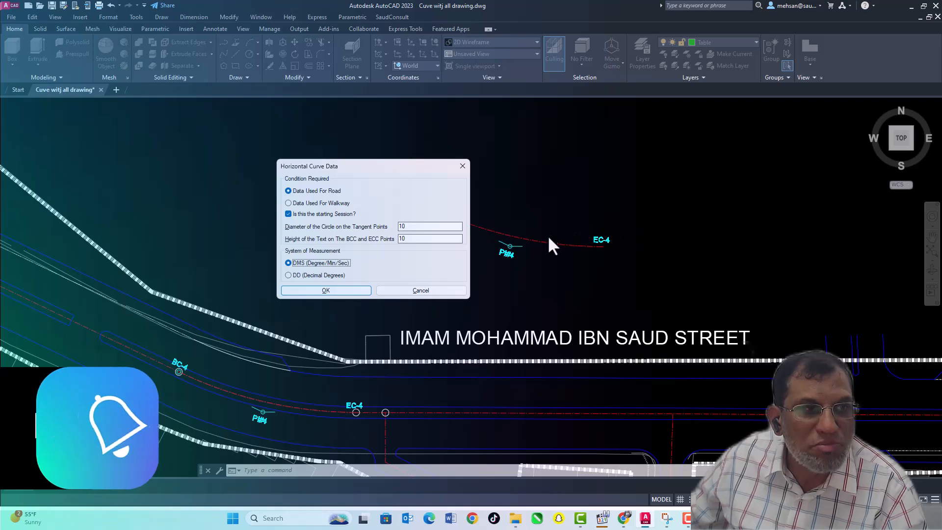
{"action": "left_click_drag", "start_coordinate": [427, 169], "coordinate": [282, 154]}
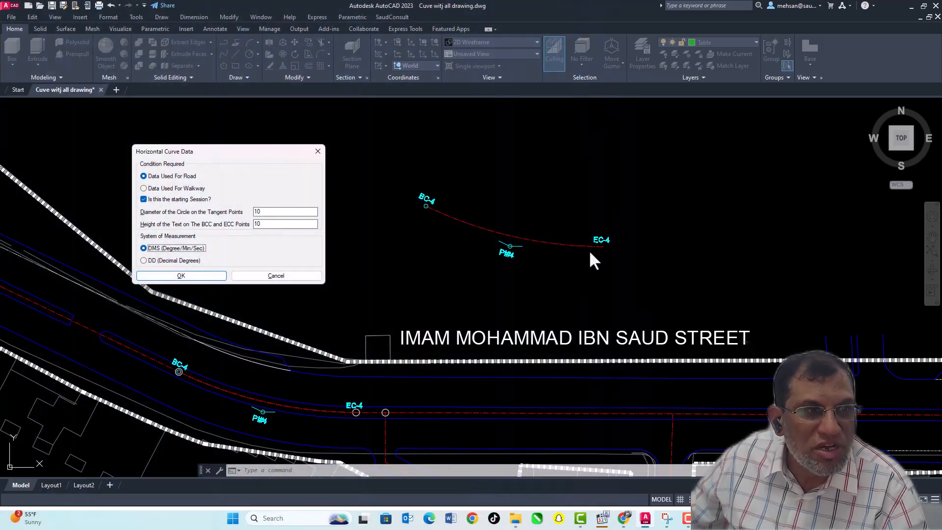
{"action": "left_click", "coordinate": [186, 275]}
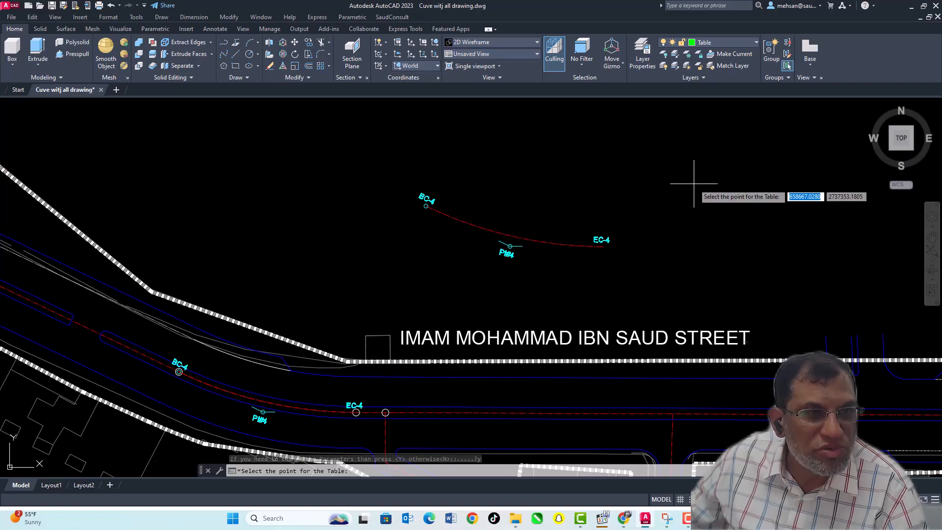
Place the curve data table in the empty area northeast of EC-4 and pick the arc near its BC-4 start point.
{"action": "scroll", "coordinate": [589, 186], "scroll_direction": "down", "scroll_amount": 4}
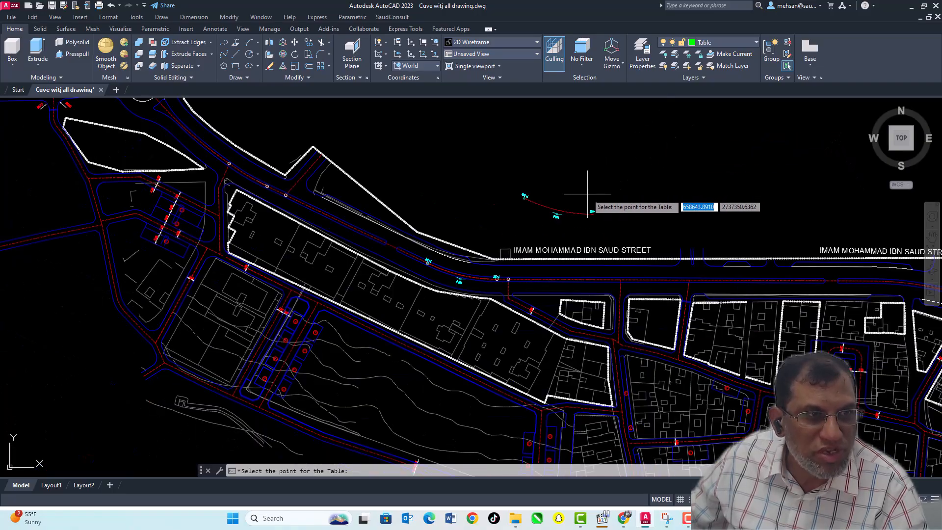
{"action": "scroll", "coordinate": [603, 151], "scroll_direction": "up", "scroll_amount": 4}
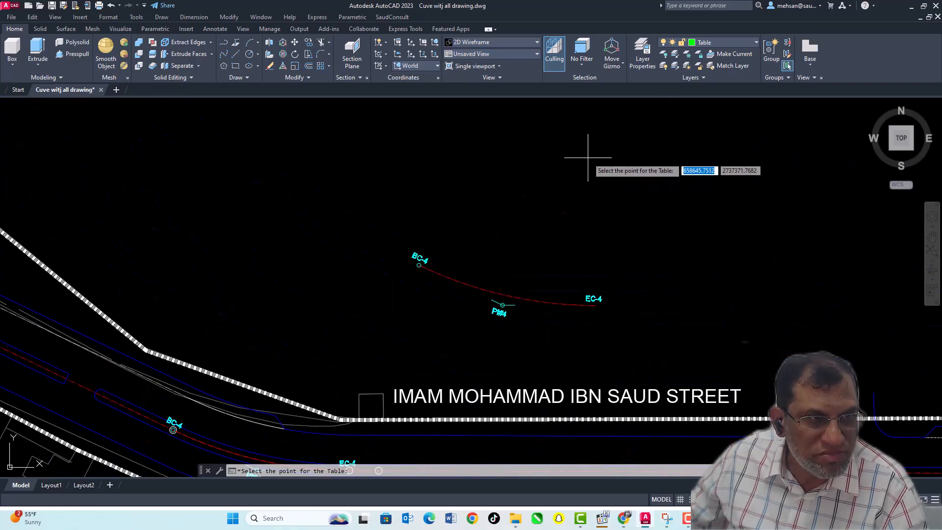
{"action": "left_click", "coordinate": [638, 132]}
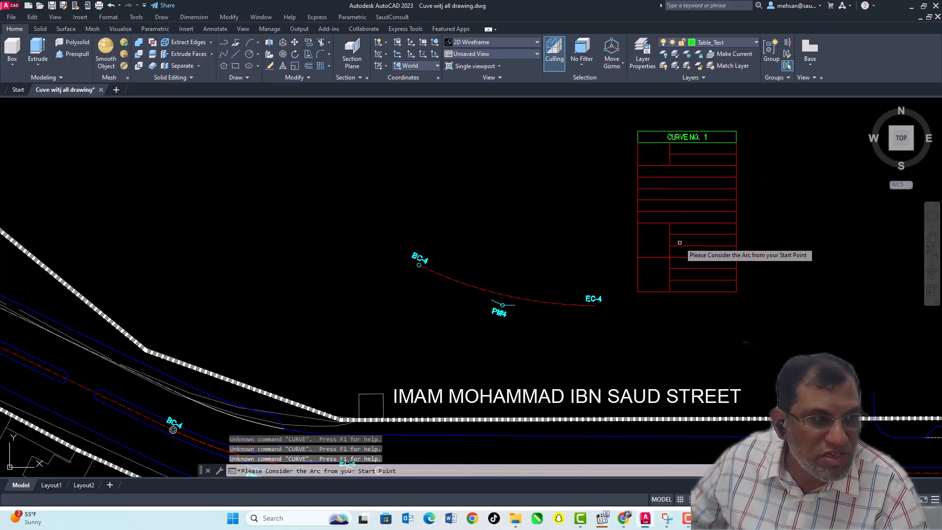
{"action": "left_click", "coordinate": [427, 269]}
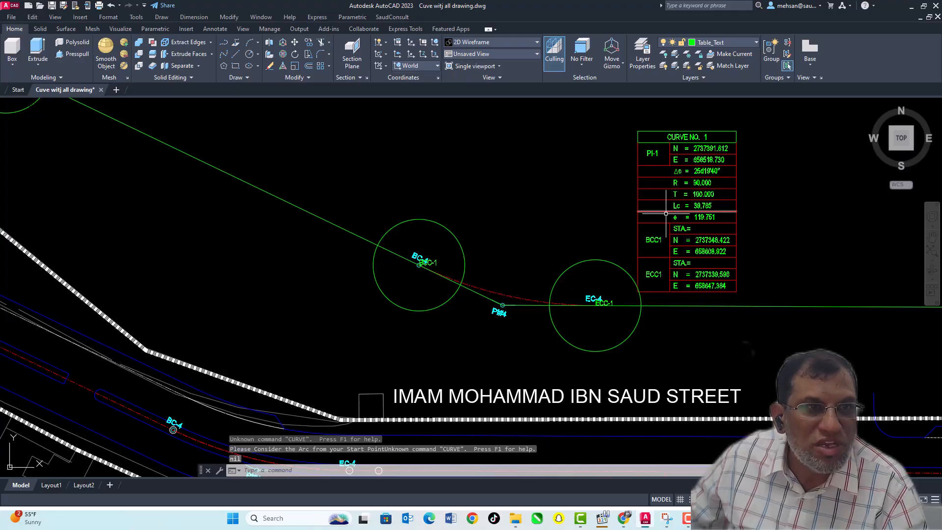
{"action": "scroll", "coordinate": [702, 146], "scroll_direction": "up", "scroll_amount": 2}
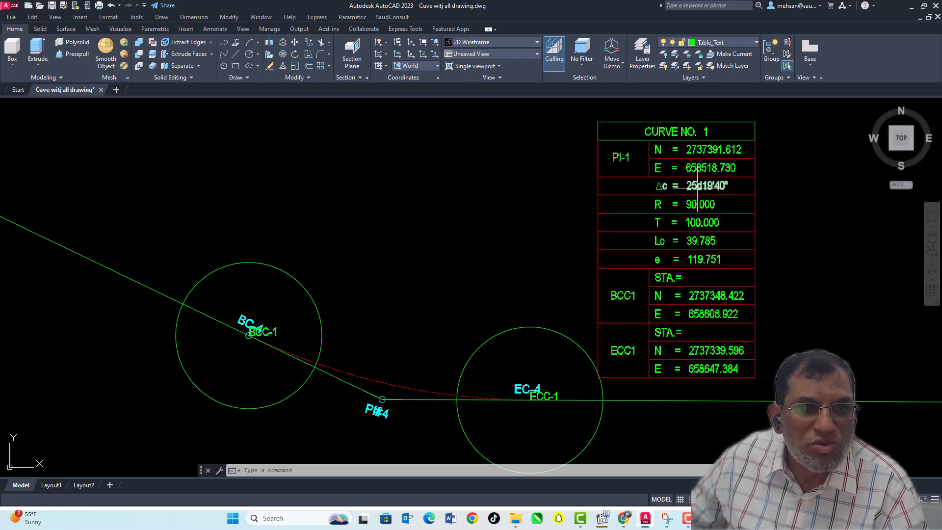
{"action": "type", "text": "c"}
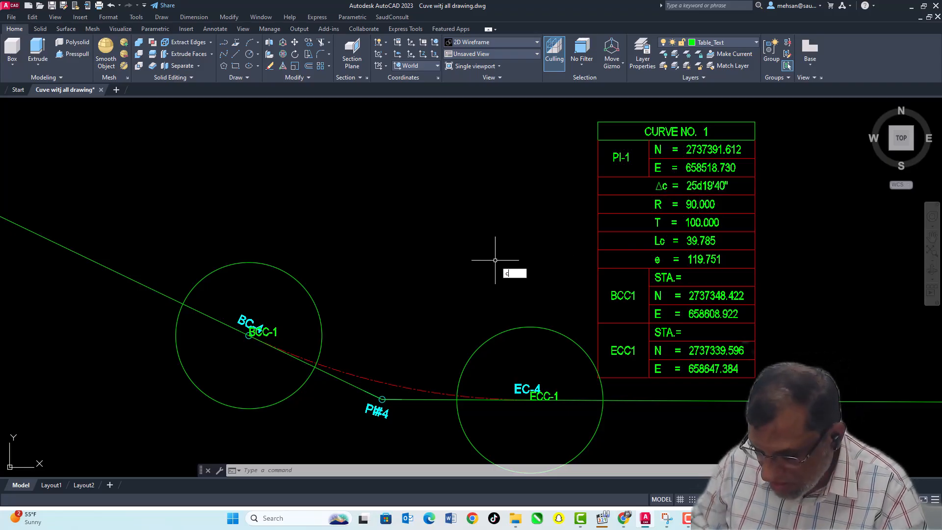
{"action": "type", "text": "urve"}
{"action": "key", "text": "Return"}
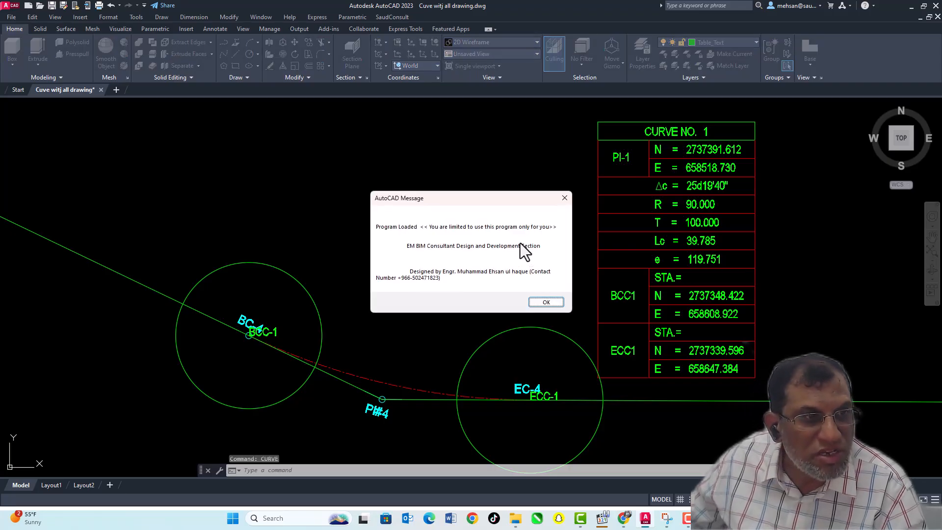
{"action": "left_click", "coordinate": [542, 302]}
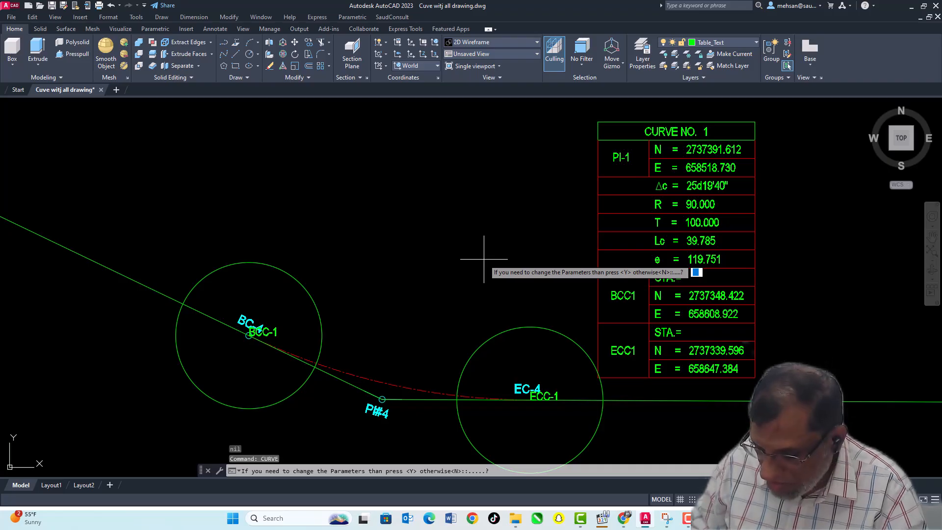
{"action": "type", "text": "y"}
{"action": "key", "text": "Return"}
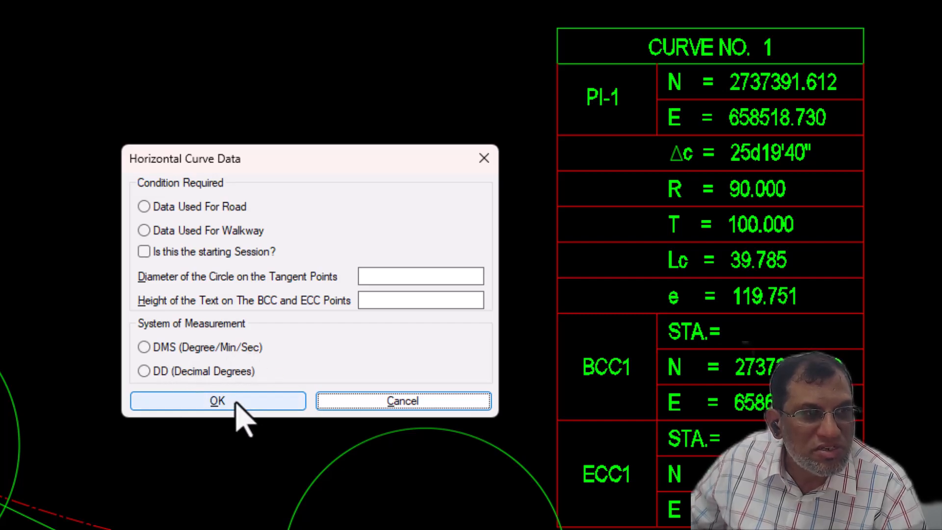
{"action": "left_click", "coordinate": [352, 399]}
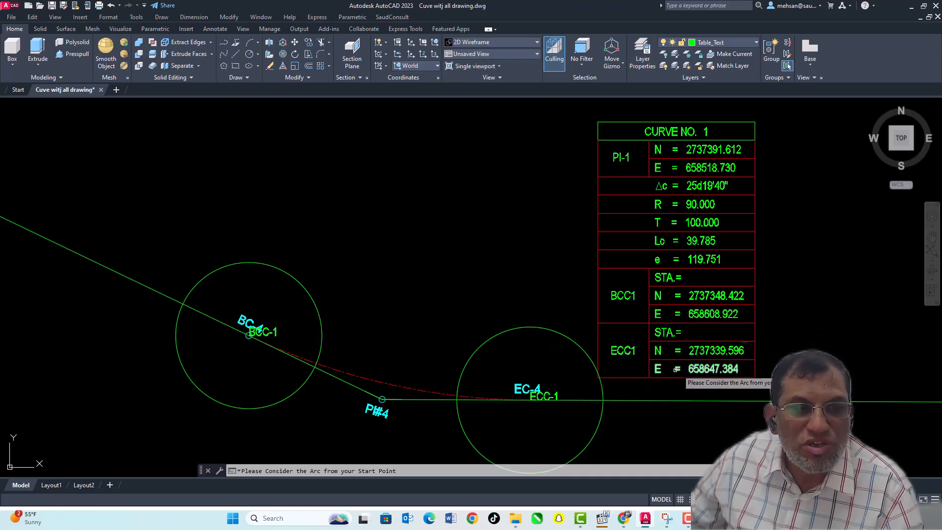
{"action": "scroll", "coordinate": [613, 262], "scroll_direction": "down", "scroll_amount": 4}
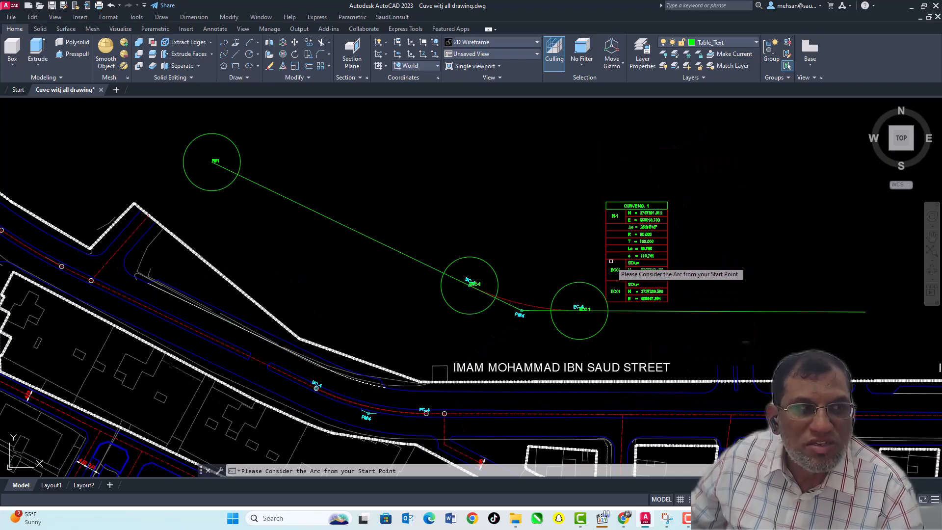
{"action": "scroll", "coordinate": [611, 261], "scroll_direction": "up", "scroll_amount": 2}
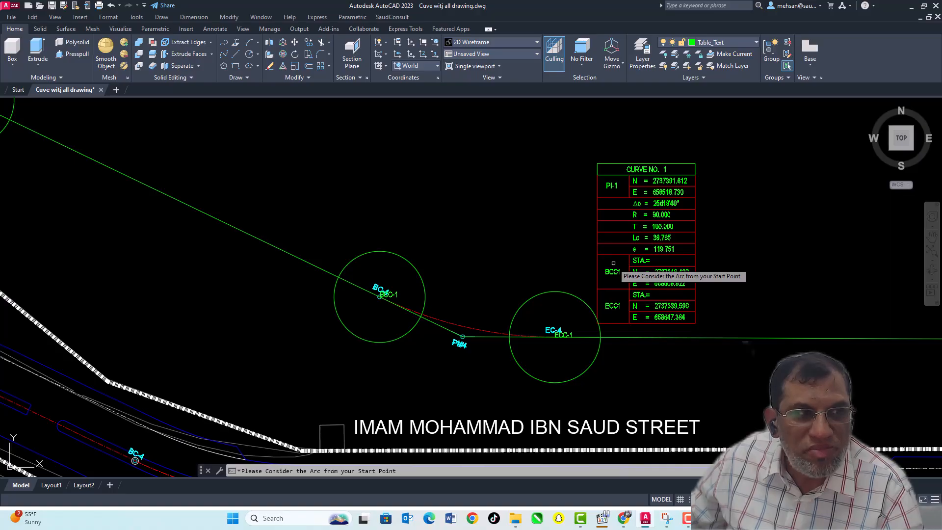
{"action": "scroll", "coordinate": [613, 263], "scroll_direction": "down", "scroll_amount": 2}
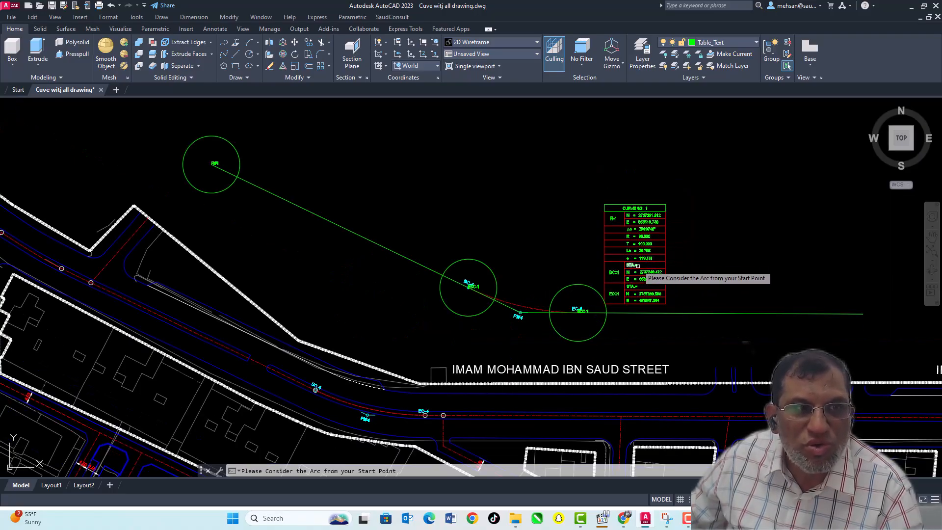
{"action": "key", "text": "Escape"}
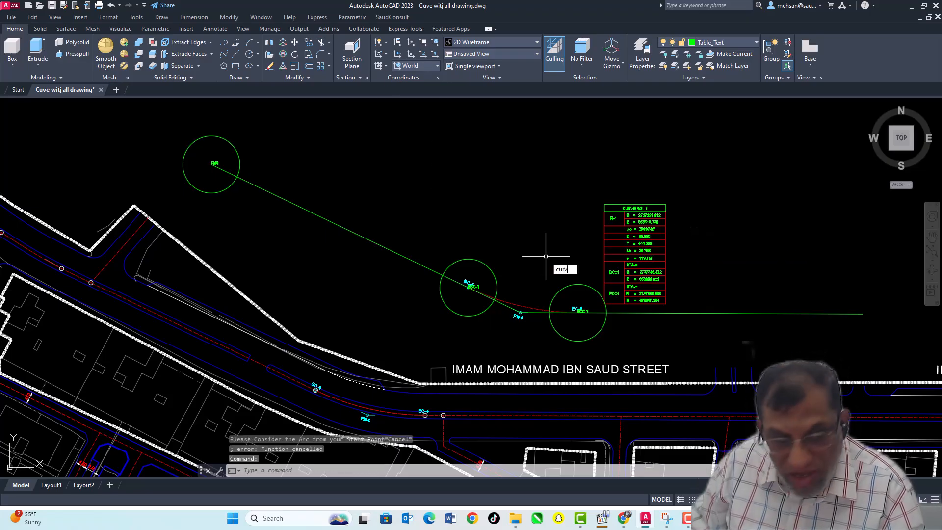
{"action": "key", "text": "Return"}
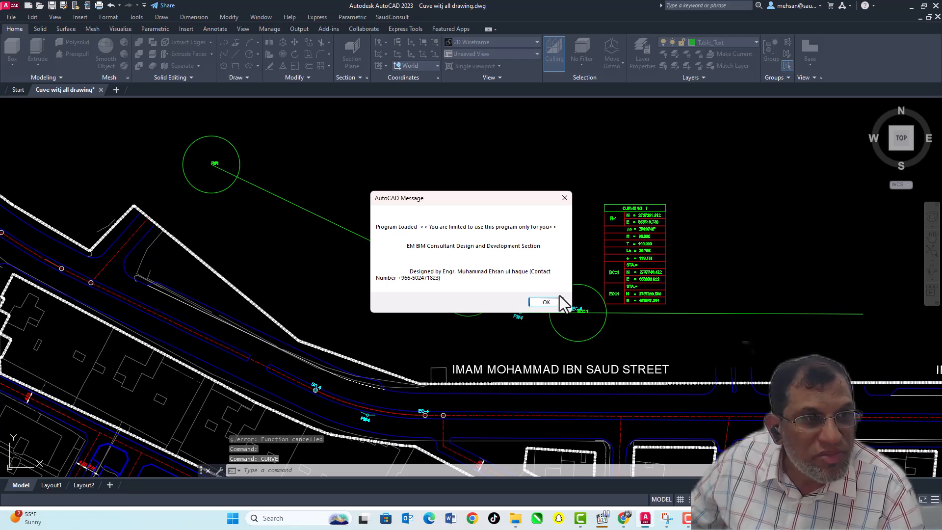
{"action": "left_click", "coordinate": [546, 302]}
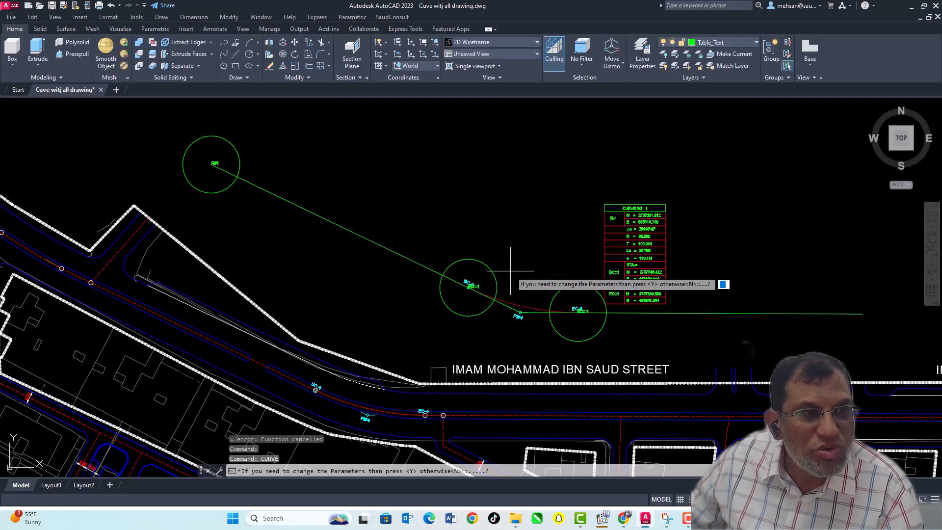
{"action": "key", "text": "Escape"}
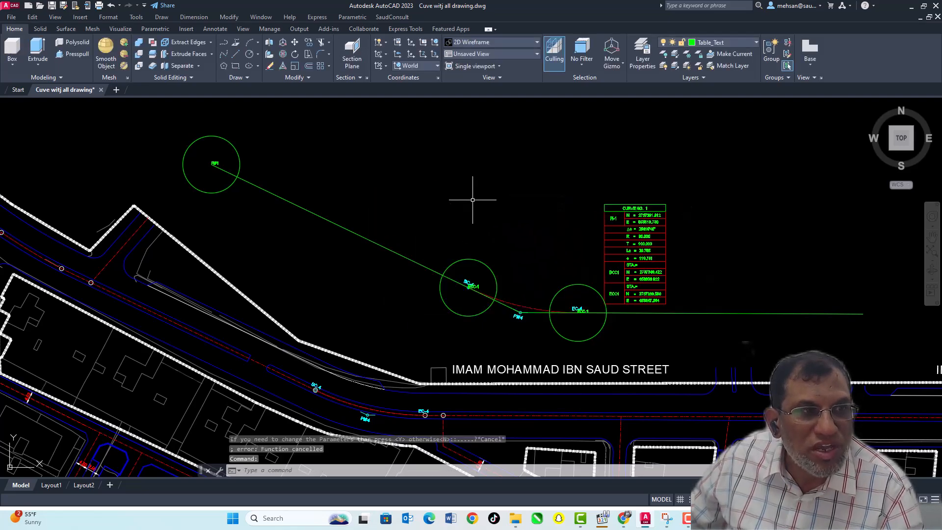
Rerun the CURVE command, choose to change the parameters, select Data Used For Walkway and mark this as the starting session.
{"action": "key", "text": "Return"}
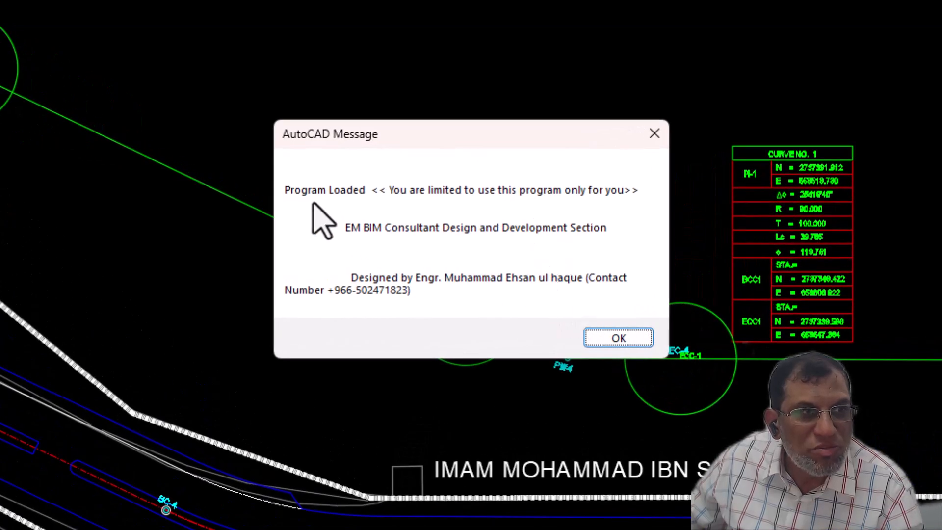
{"action": "left_click", "coordinate": [614, 344]}
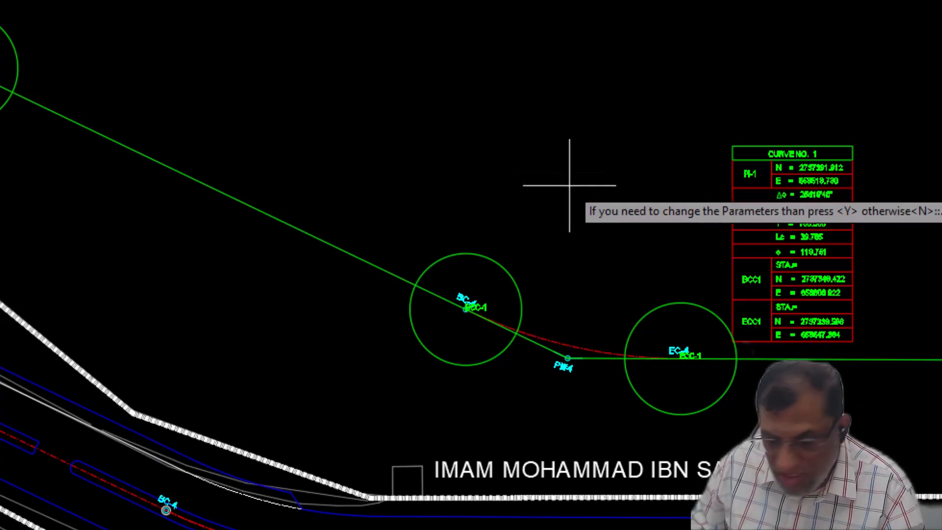
{"action": "type", "text": "y"}
{"action": "key", "text": "Return"}
{"action": "left_click", "coordinate": [305, 189]}
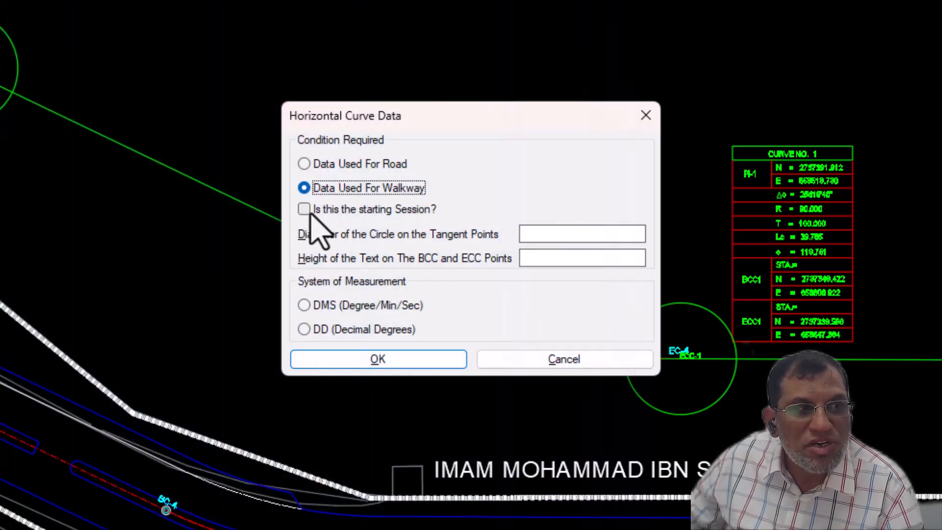
{"action": "left_click", "coordinate": [303, 210]}
Set the tangent-point circle diameter and BCC/ECC text height to 10, choose DD (Decimal Degrees), and accept the curve data settings.
{"action": "left_click", "coordinate": [552, 235]}
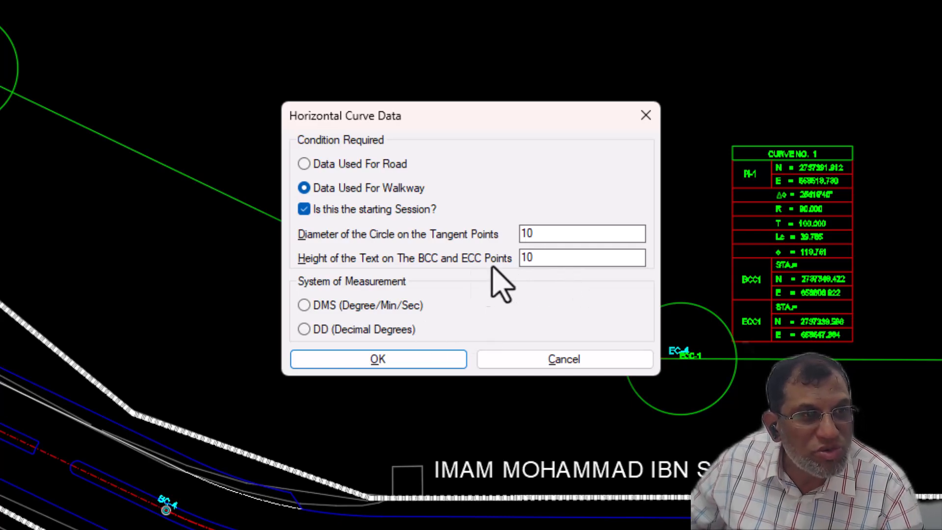
{"action": "left_click_drag", "start_coordinate": [538, 258], "coordinate": [507, 256]}
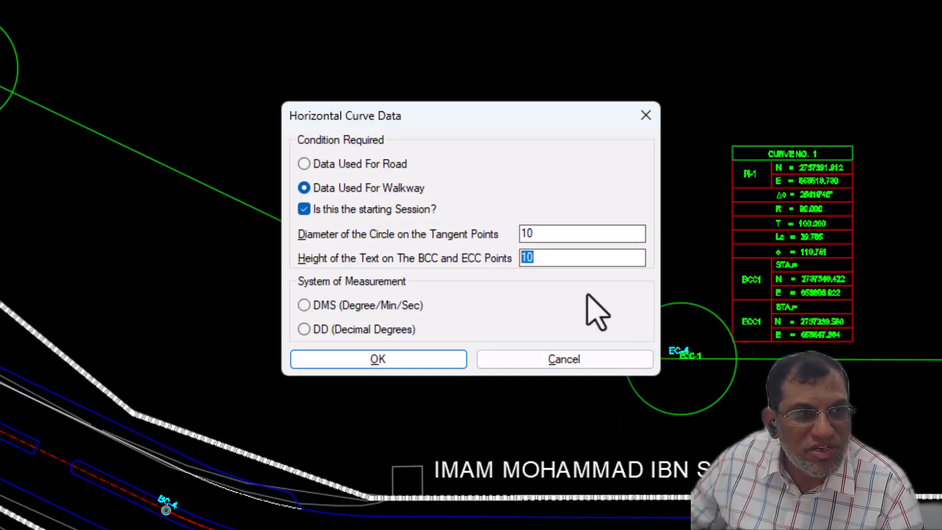
{"action": "left_click", "coordinate": [306, 330]}
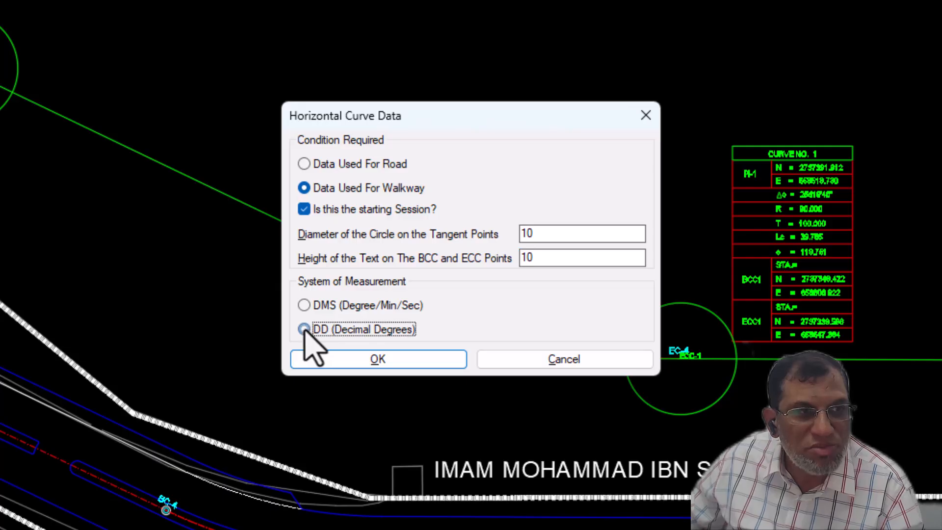
{"action": "left_click", "coordinate": [378, 361]}
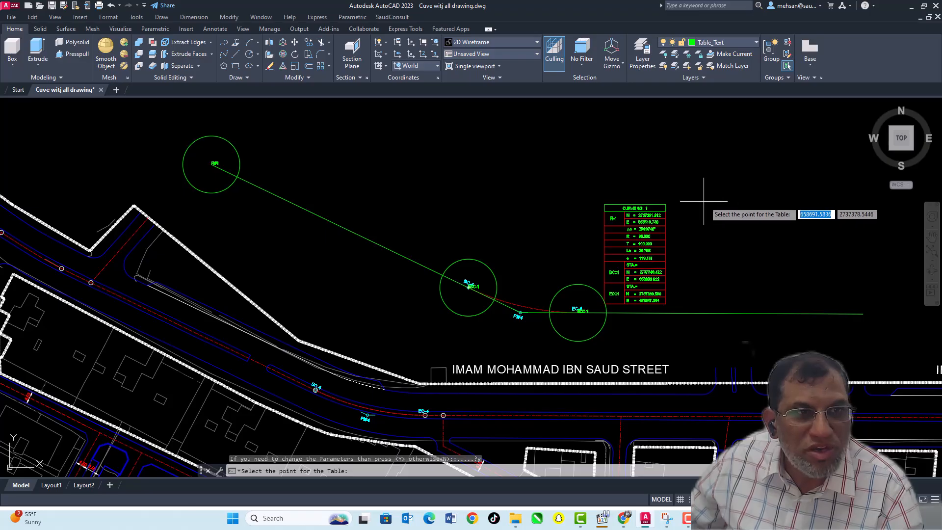
Place the walkway curve table just east of the existing road curve table and pick the arc near its BC-4 start point.
{"action": "left_click", "coordinate": [699, 202]}
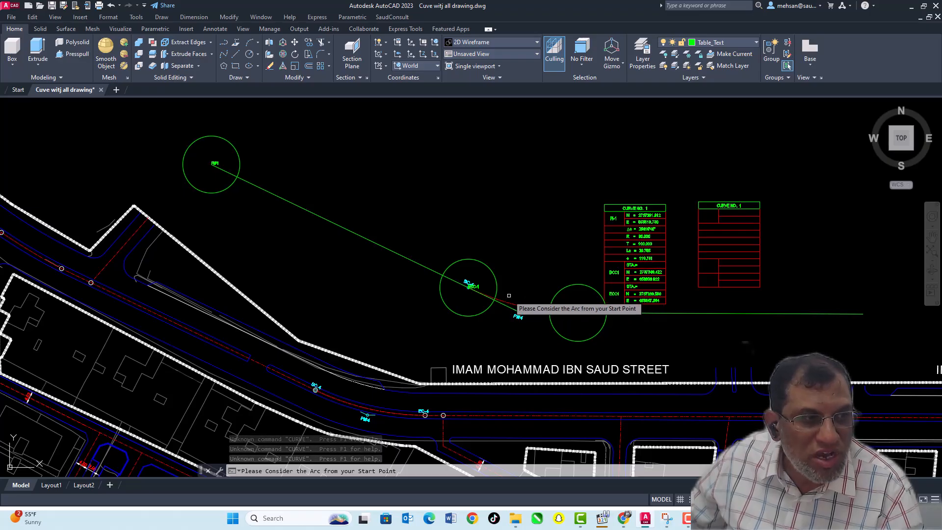
{"action": "scroll", "coordinate": [490, 297], "scroll_direction": "up", "scroll_amount": 2}
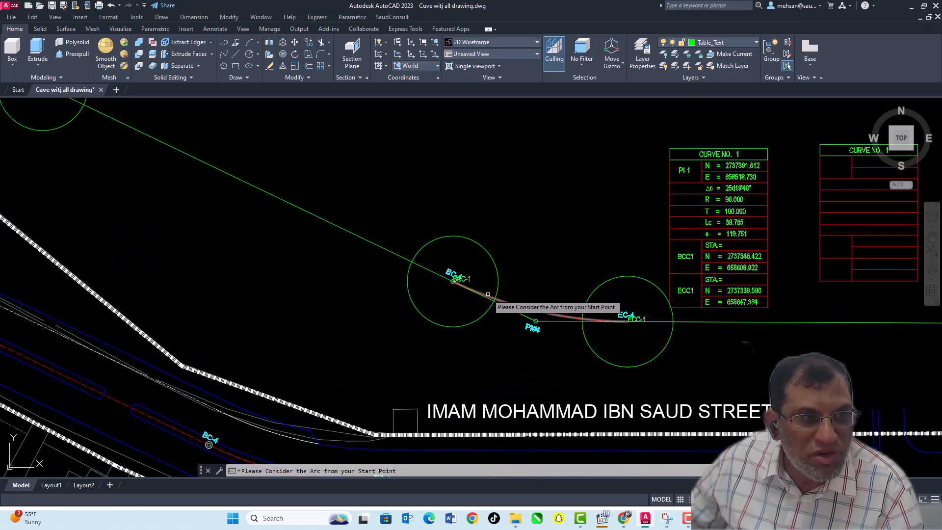
{"action": "left_click", "coordinate": [487, 294]}
Compare the walkway curve table with the road curve table, checking the point labels, central angle format and station rows.
{"action": "scroll", "coordinate": [610, 267], "scroll_direction": "down", "scroll_amount": 3}
{"action": "scroll", "coordinate": [727, 238], "scroll_direction": "up", "scroll_amount": 1}
{"action": "scroll", "coordinate": [727, 238], "scroll_direction": "up", "scroll_amount": 4}
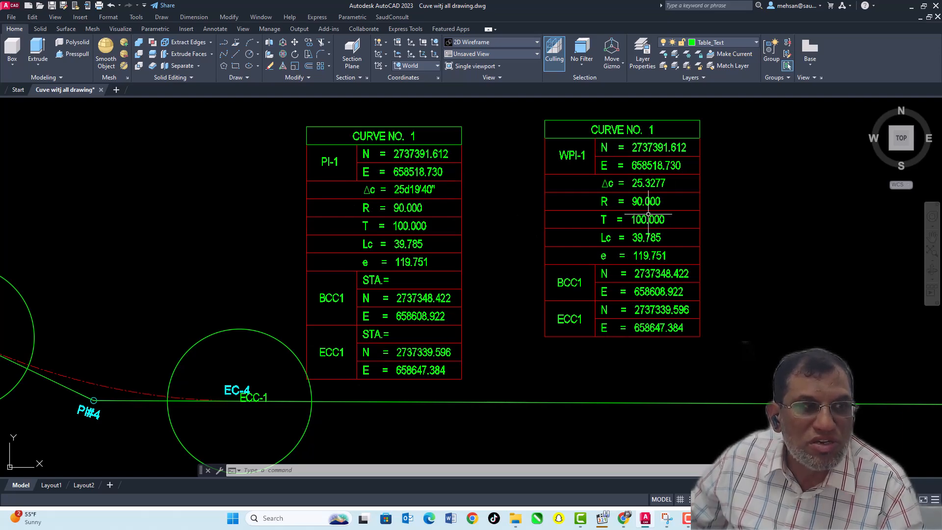
{"action": "scroll", "coordinate": [648, 214], "scroll_direction": "down", "scroll_amount": 2}
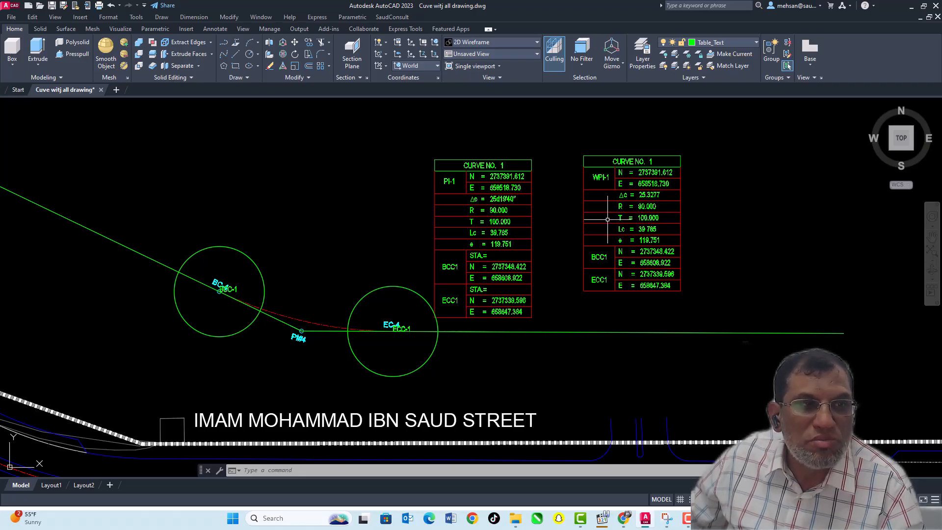
{"action": "scroll", "coordinate": [607, 219], "scroll_direction": "up", "scroll_amount": 2}
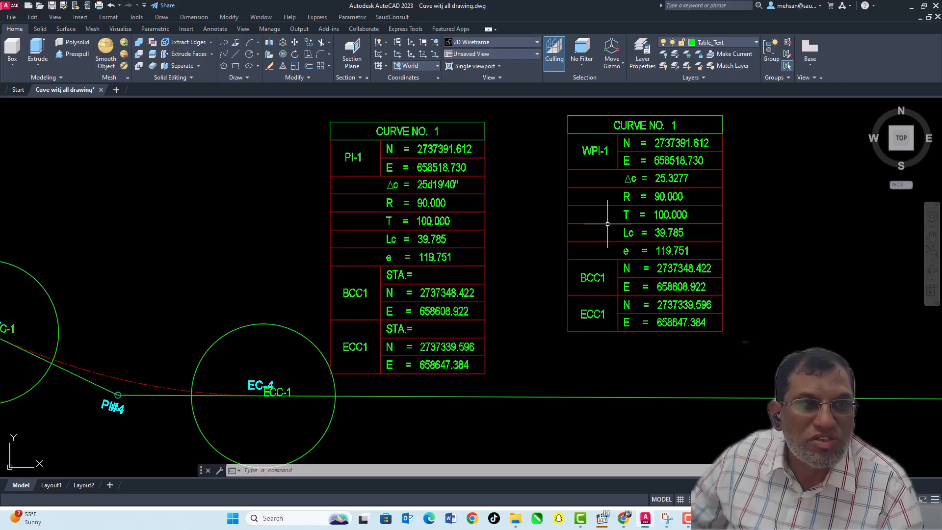
{"action": "scroll", "coordinate": [613, 225], "scroll_direction": "down", "scroll_amount": 2}
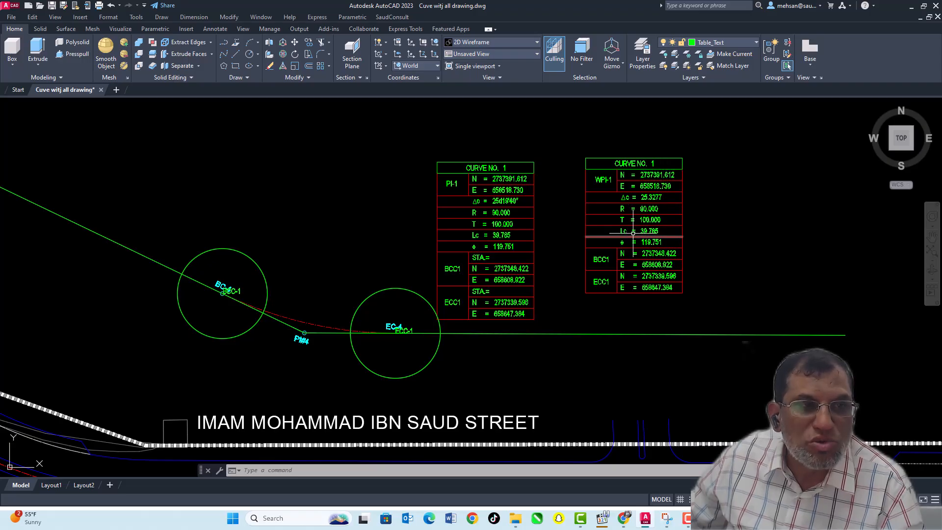
{"action": "scroll", "coordinate": [664, 170], "scroll_direction": "up", "scroll_amount": 4}
{"action": "scroll", "coordinate": [664, 170], "scroll_direction": "down", "scroll_amount": 4}
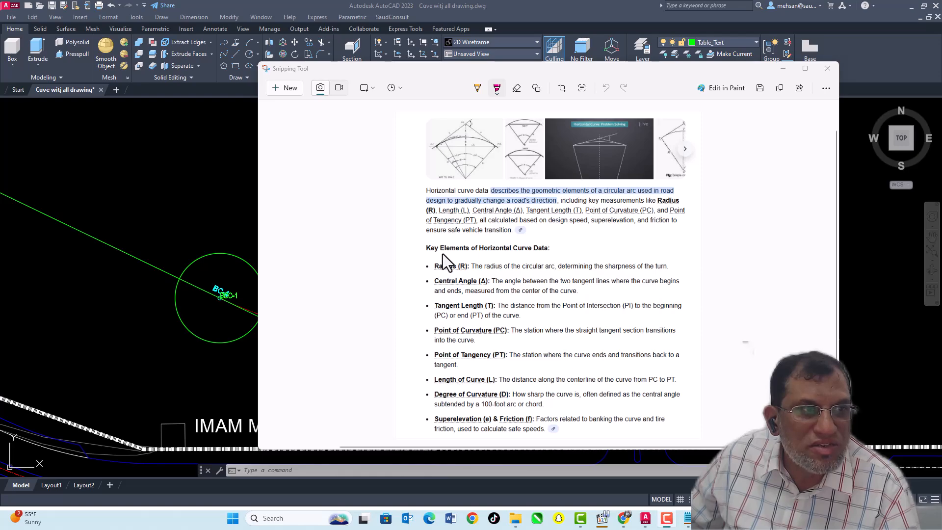
Review the key elements of horizontal curve data in the Snipping Tool reference image, from radius to superelevation and friction.
{"action": "scroll", "coordinate": [505, 265], "scroll_direction": "down", "scroll_amount": 1}
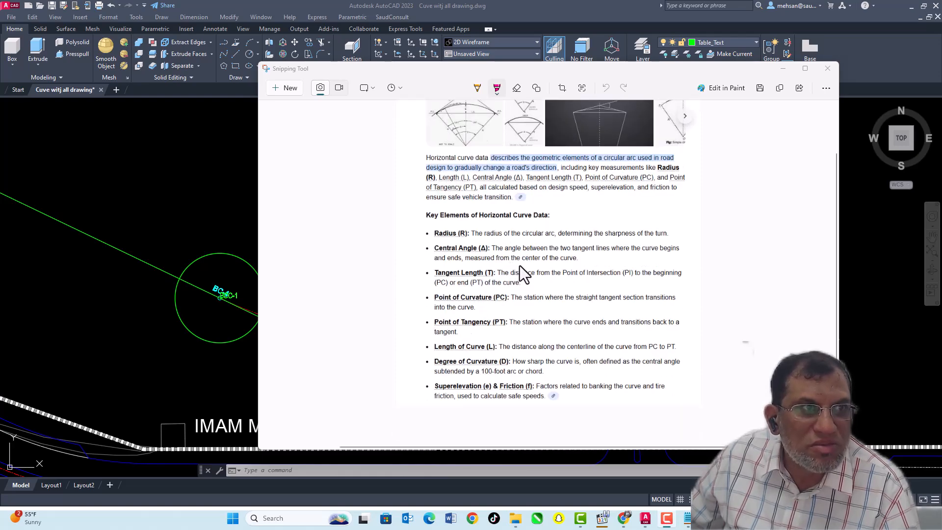
{"action": "scroll", "coordinate": [513, 267], "scroll_direction": "up", "scroll_amount": 1}
{"action": "scroll", "coordinate": [511, 269], "scroll_direction": "down", "scroll_amount": 1}
{"action": "scroll", "coordinate": [512, 272], "scroll_direction": "down", "scroll_amount": 1}
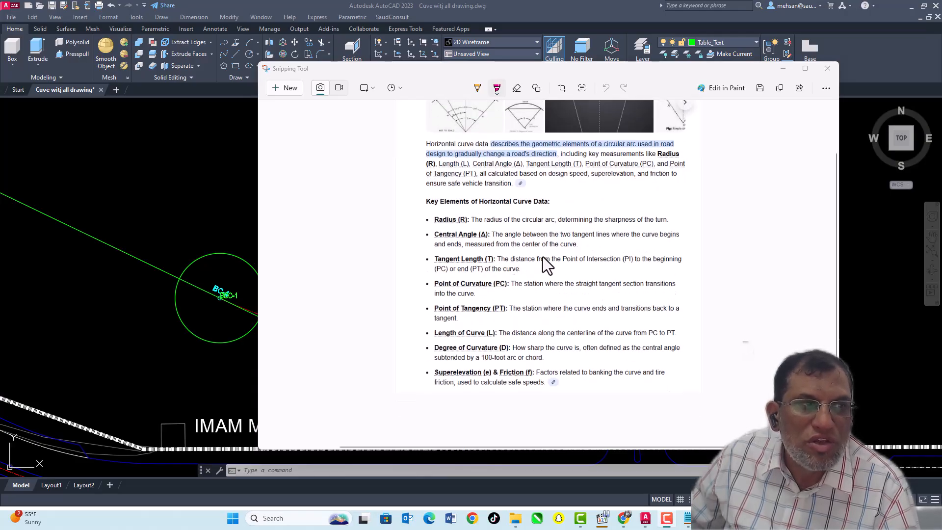
{"action": "scroll", "coordinate": [543, 258], "scroll_direction": "up", "scroll_amount": 1}
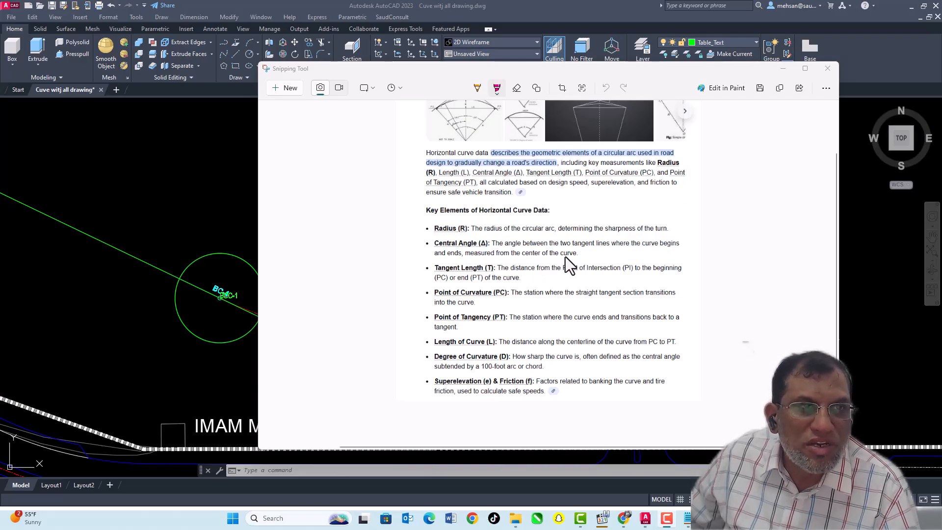
{"action": "scroll", "coordinate": [571, 257], "scroll_direction": "up", "scroll_amount": 2}
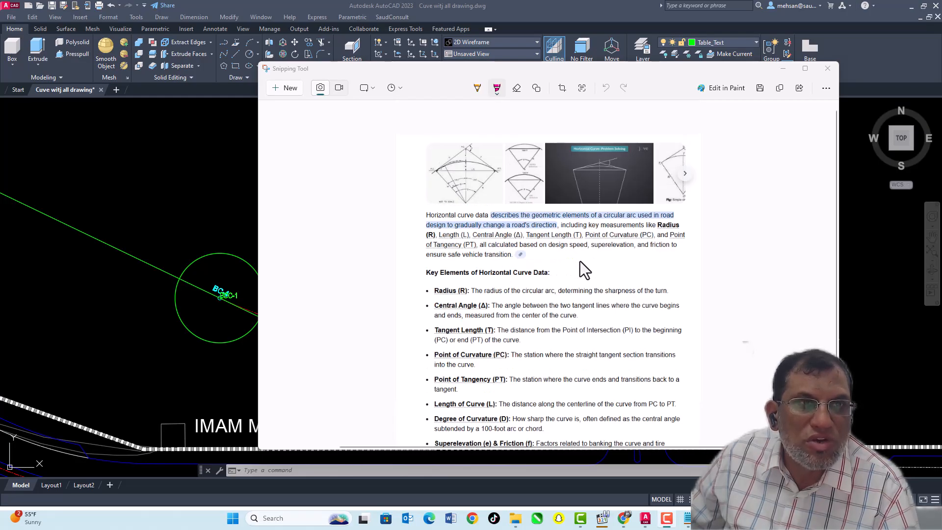
{"action": "scroll", "coordinate": [581, 263], "scroll_direction": "down", "scroll_amount": 2}
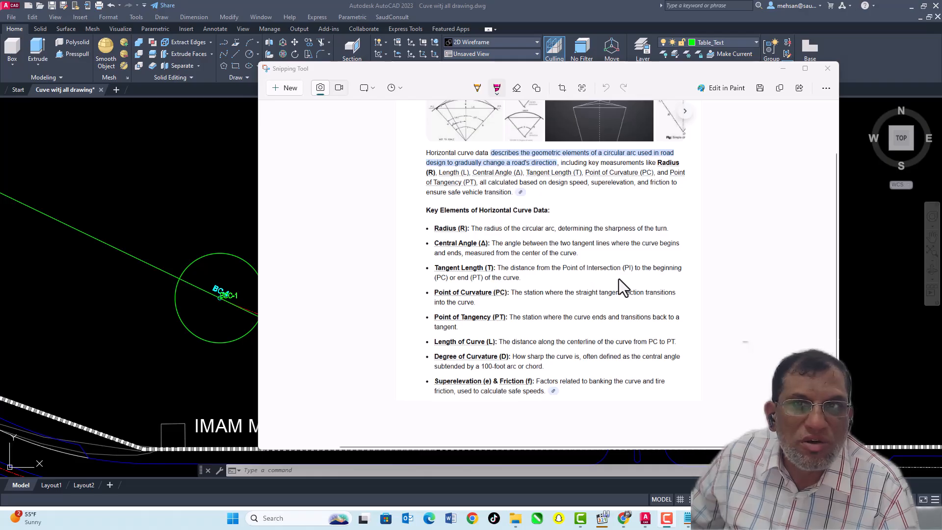